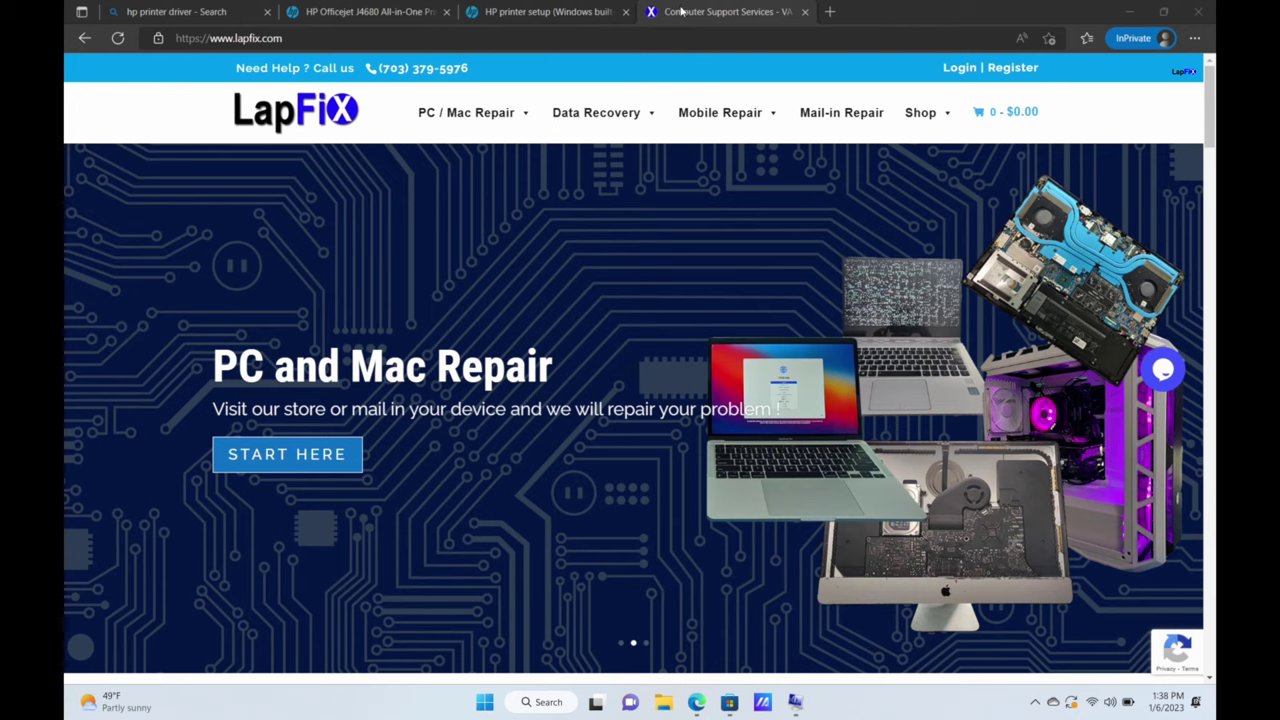
Step: Search Google for "chrome" in a new browser tab and open the Google Chrome download page
click(838, 14)
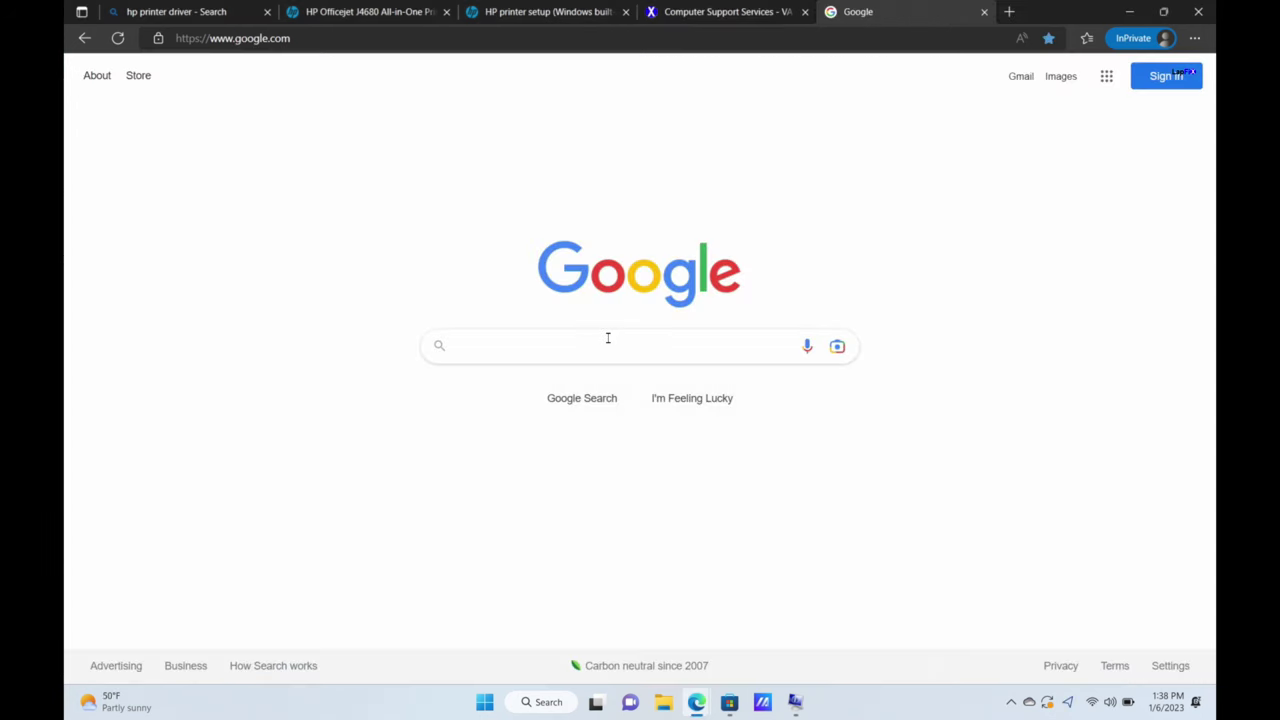
click(532, 340)
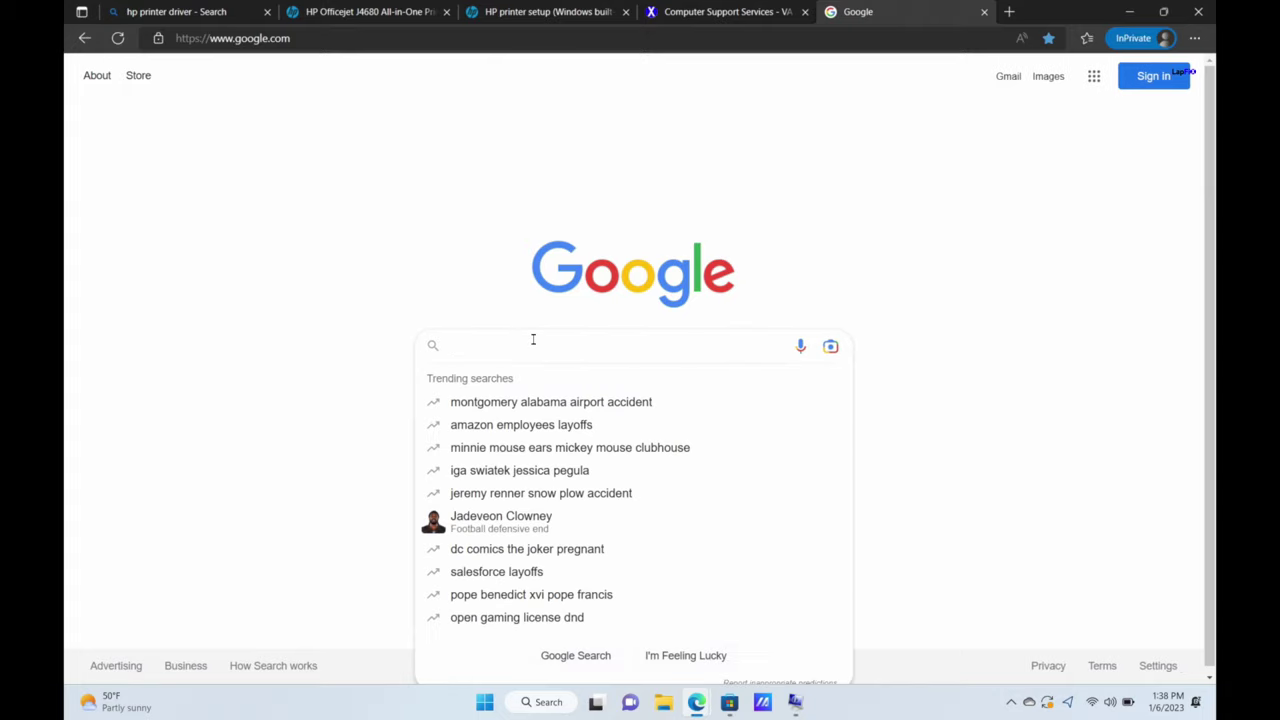
text(chrome)
key(Return)
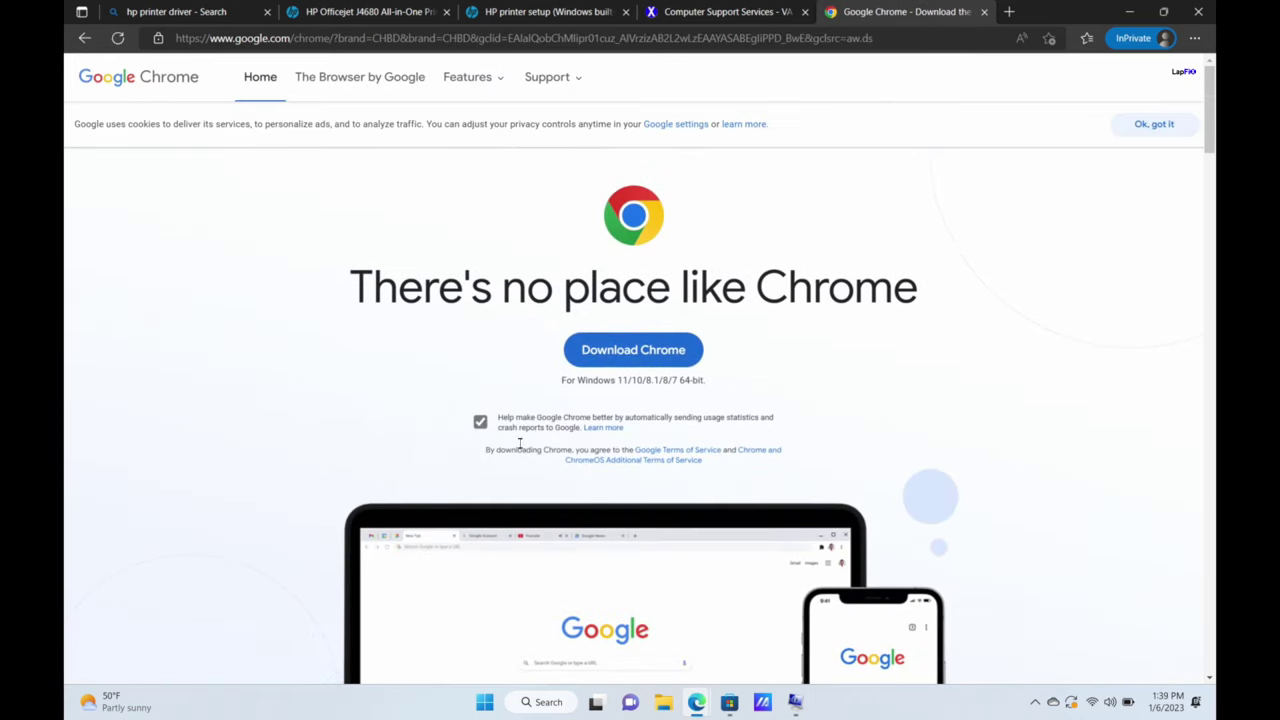
Step: Download the Chrome installer with usage statistics and crash reports turned off, and check the open HP Officejet J4680 driver page
click(480, 422)
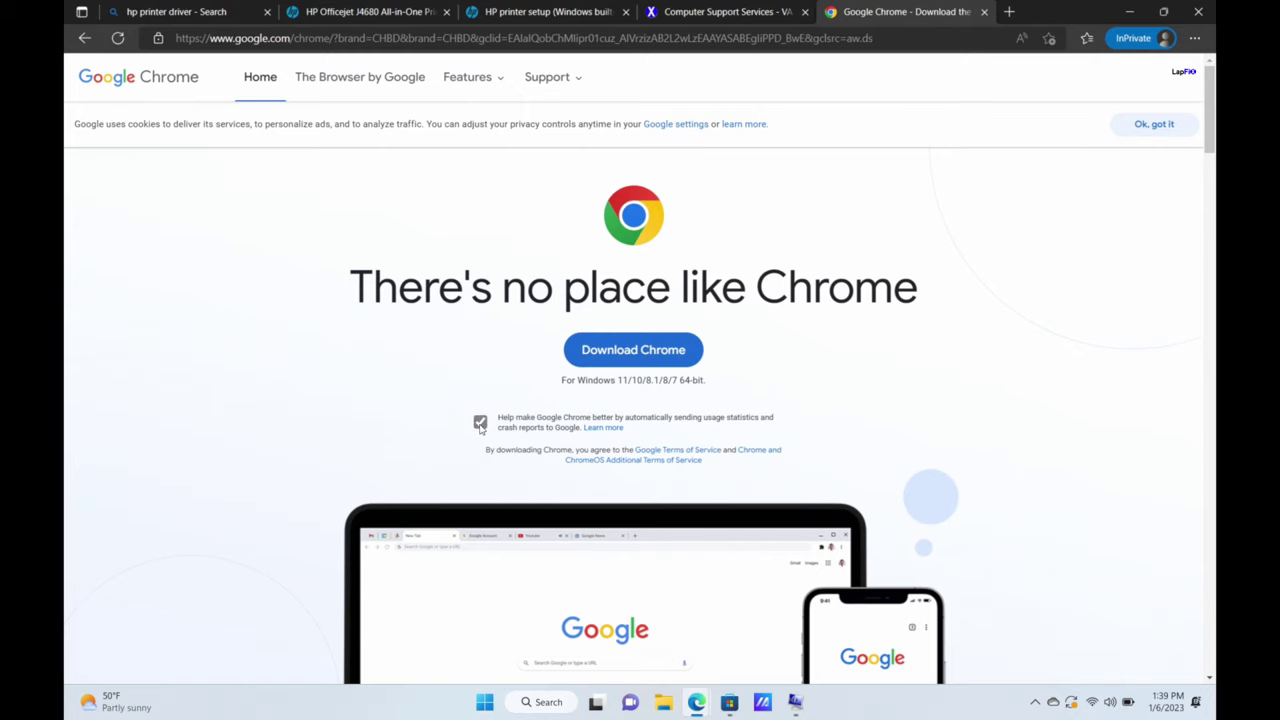
click(603, 358)
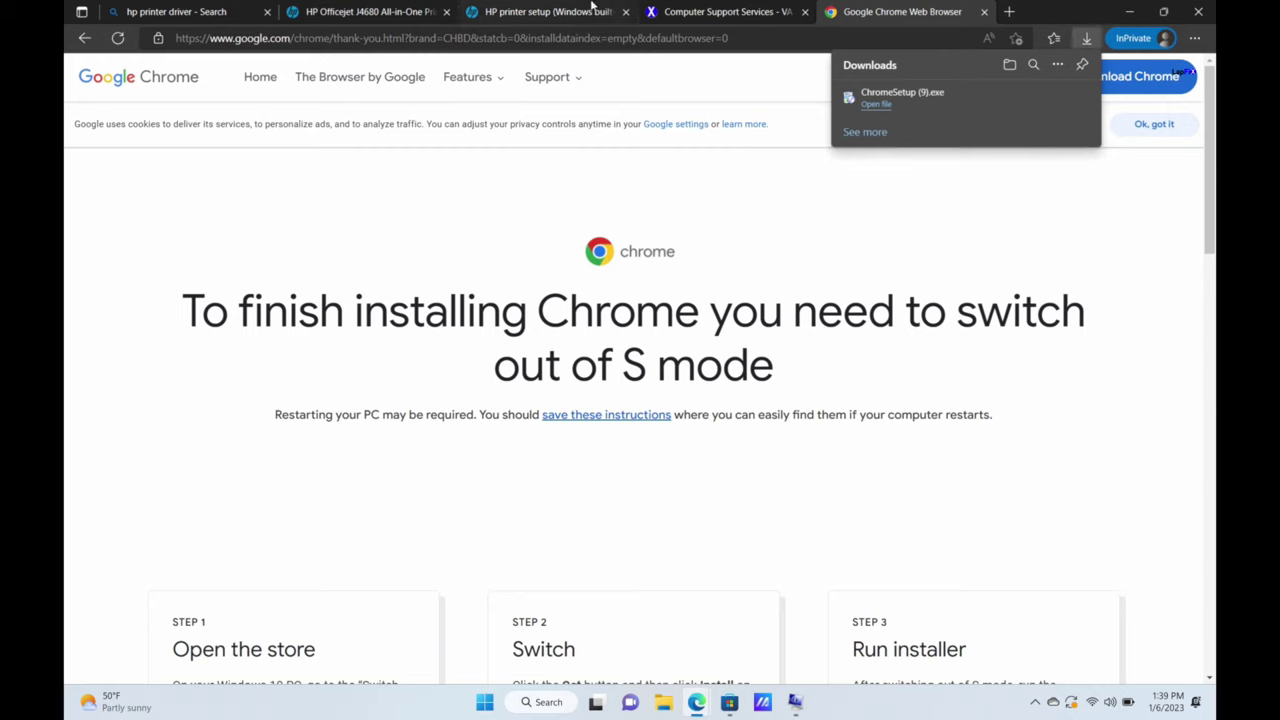
click(414, 8)
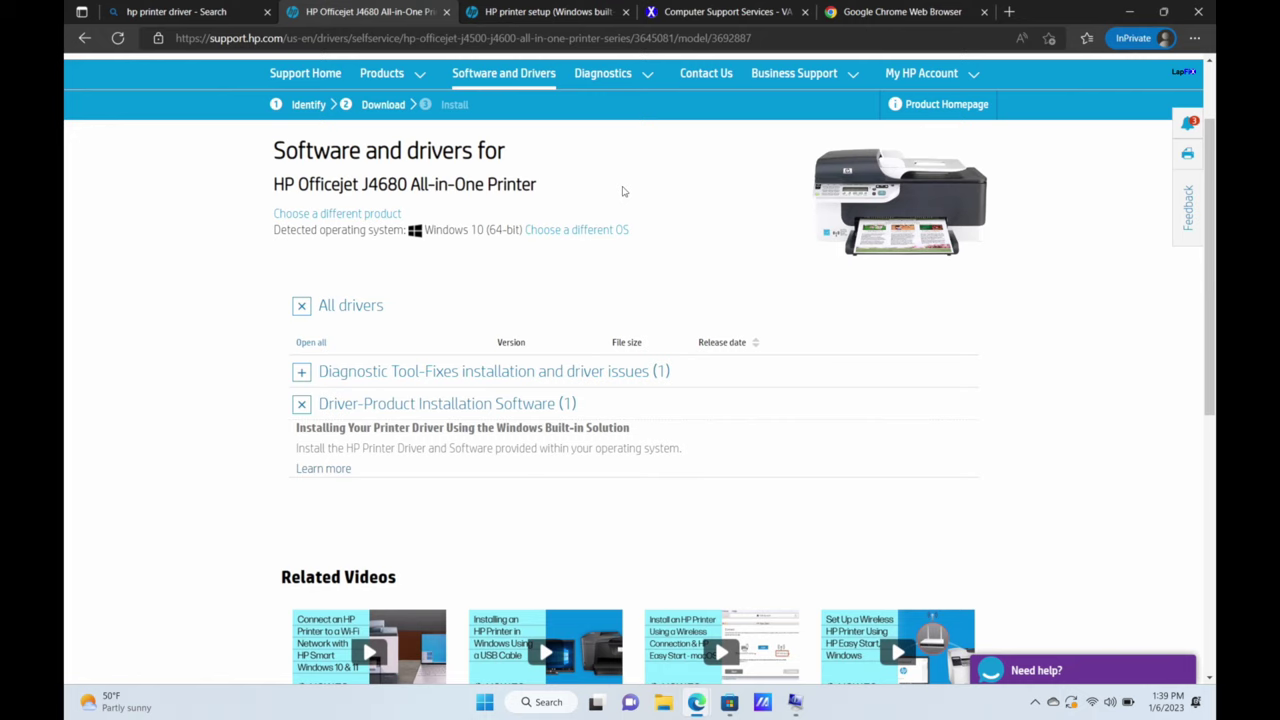
click(900, 12)
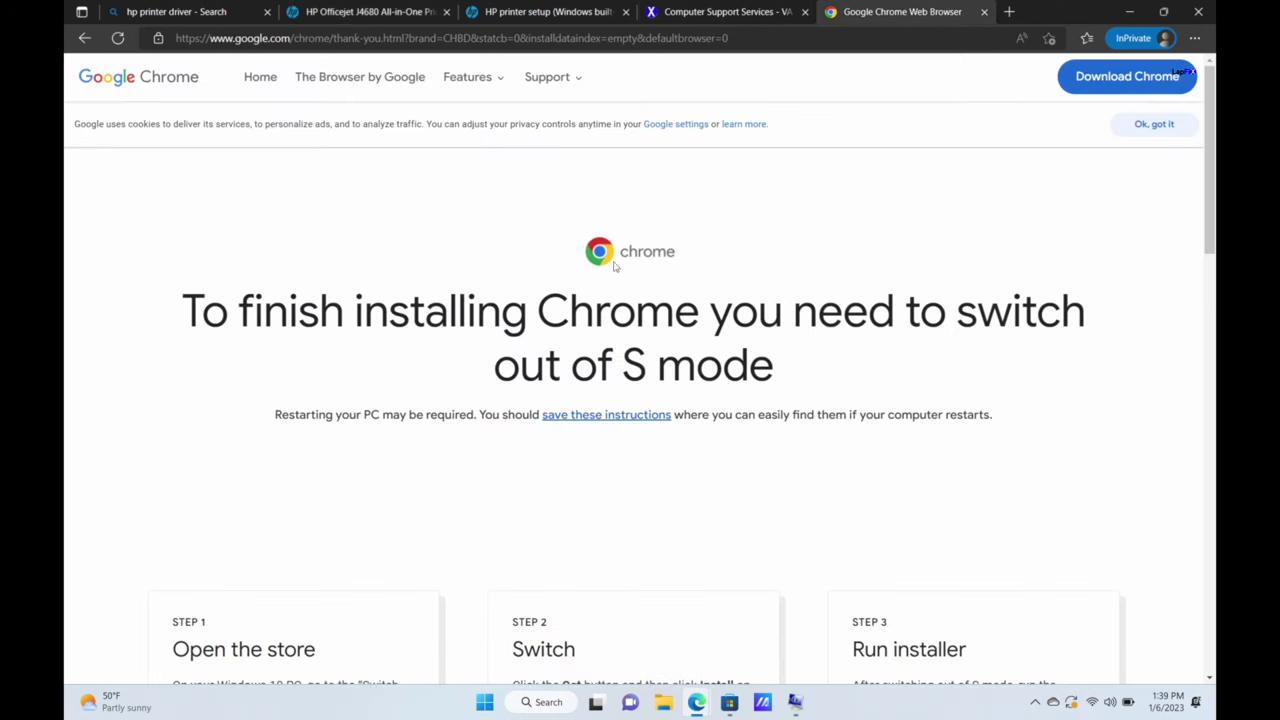
Step: Search Windows for "activation" and open Activation settings
click(540, 703)
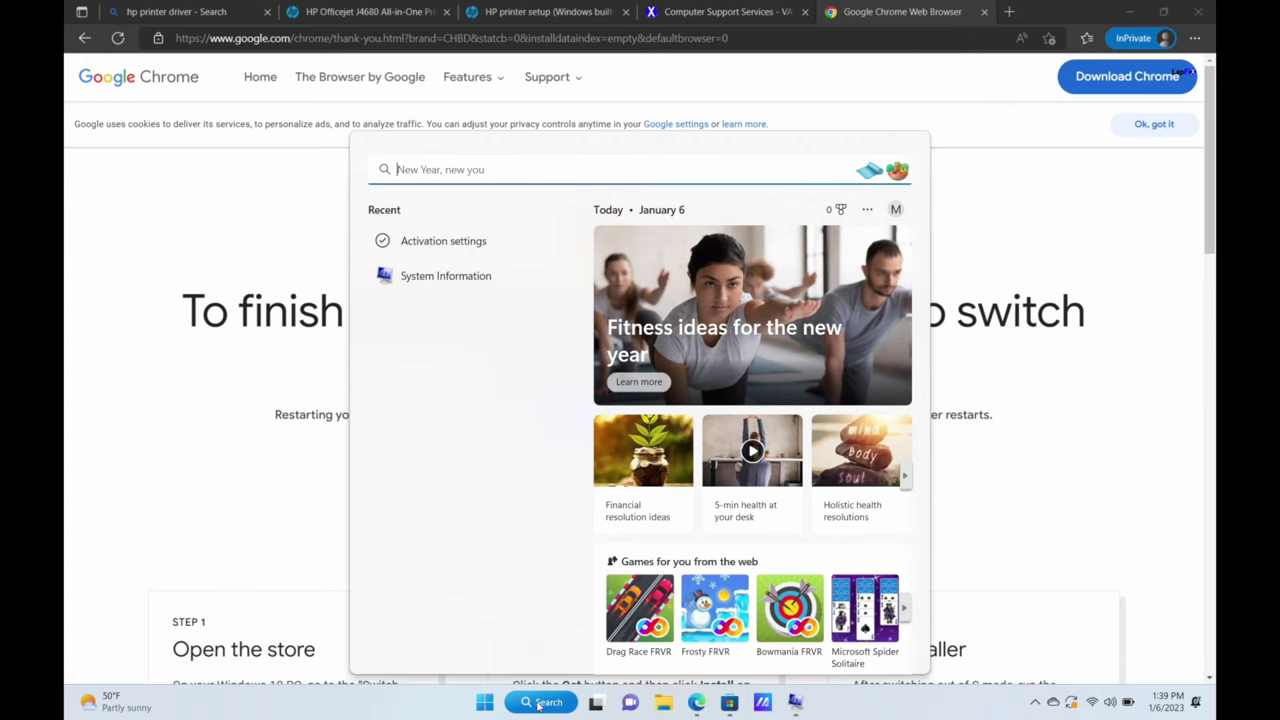
text(action)
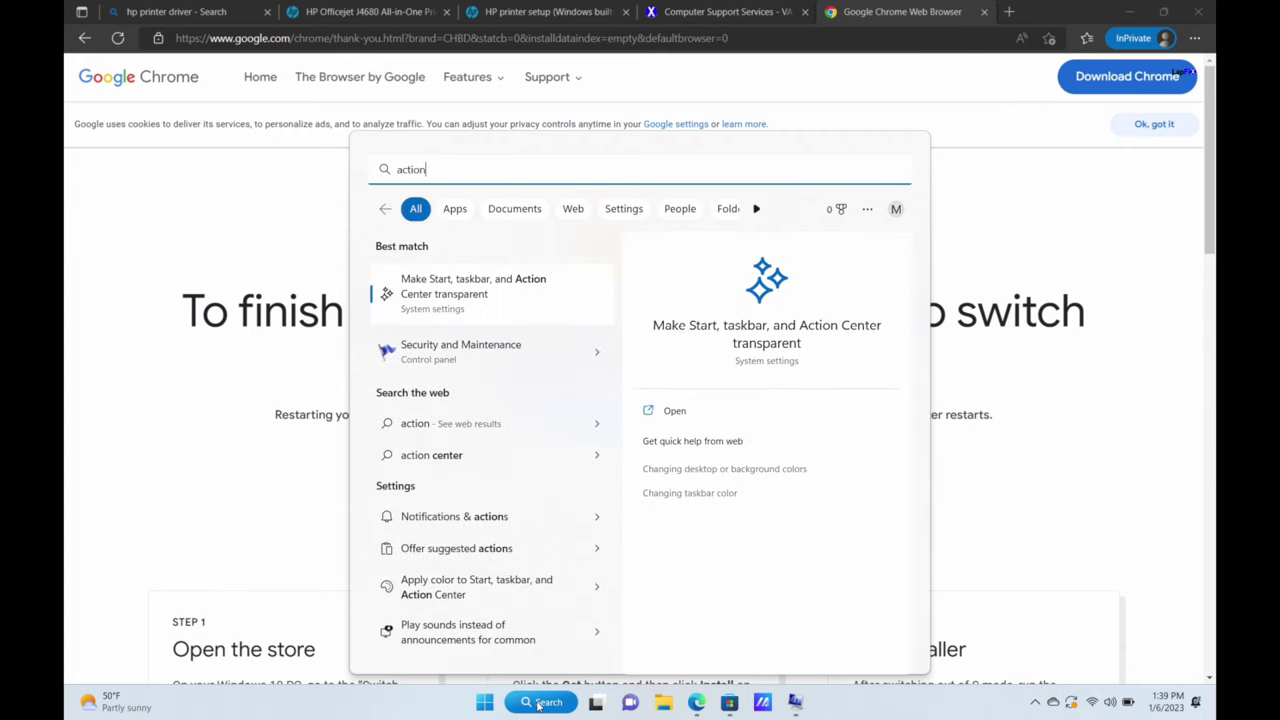
key(BackSpace)
key(BackSpace)
key(BackSpace)
key(BackSpace)
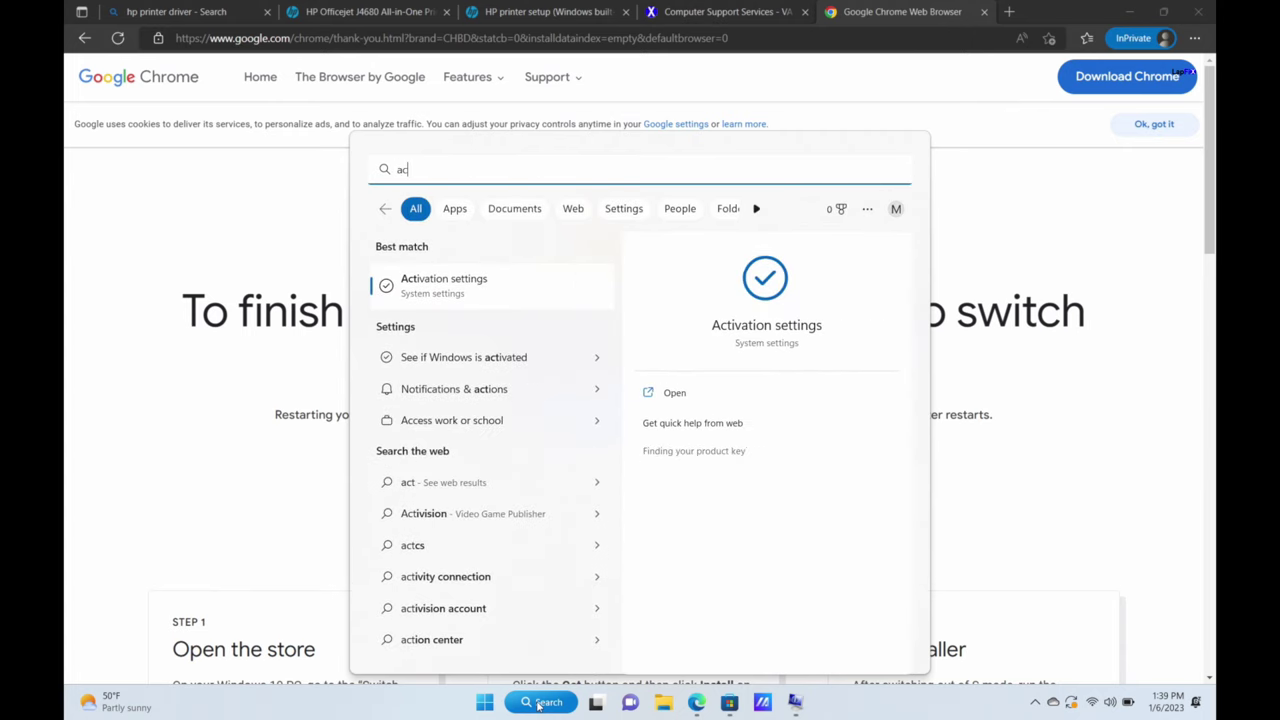
text(tivation)
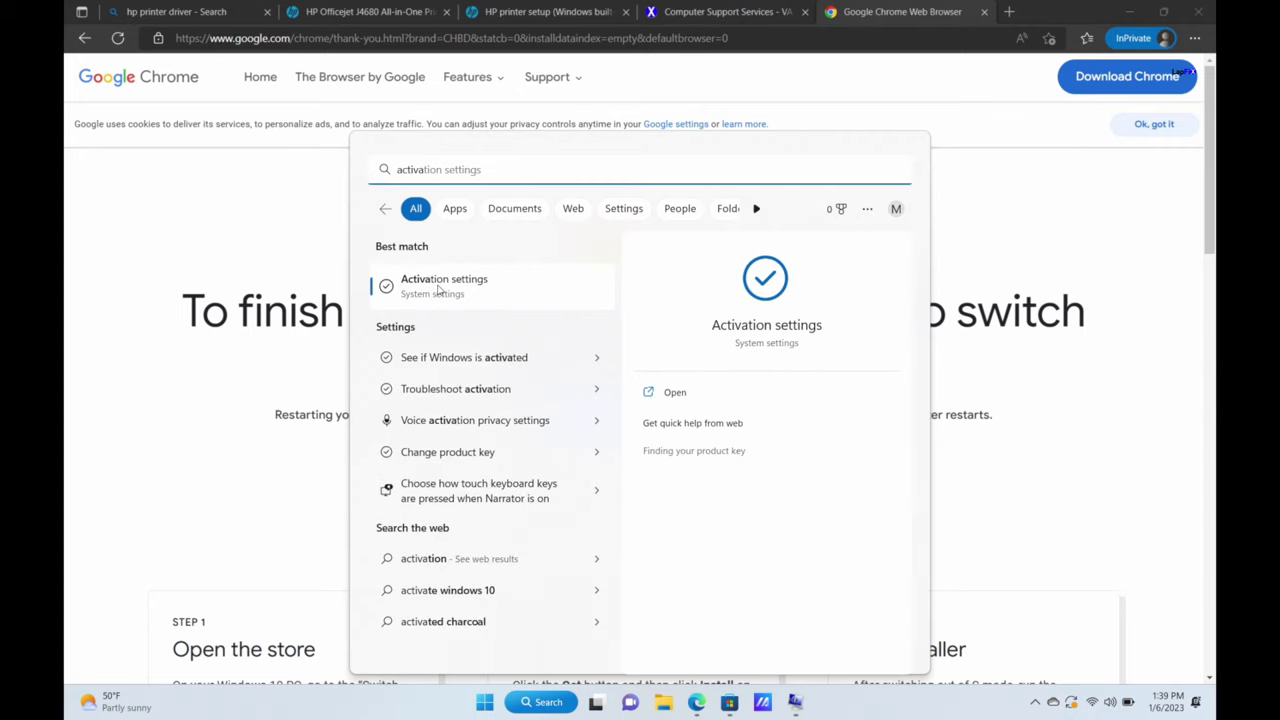
click(437, 290)
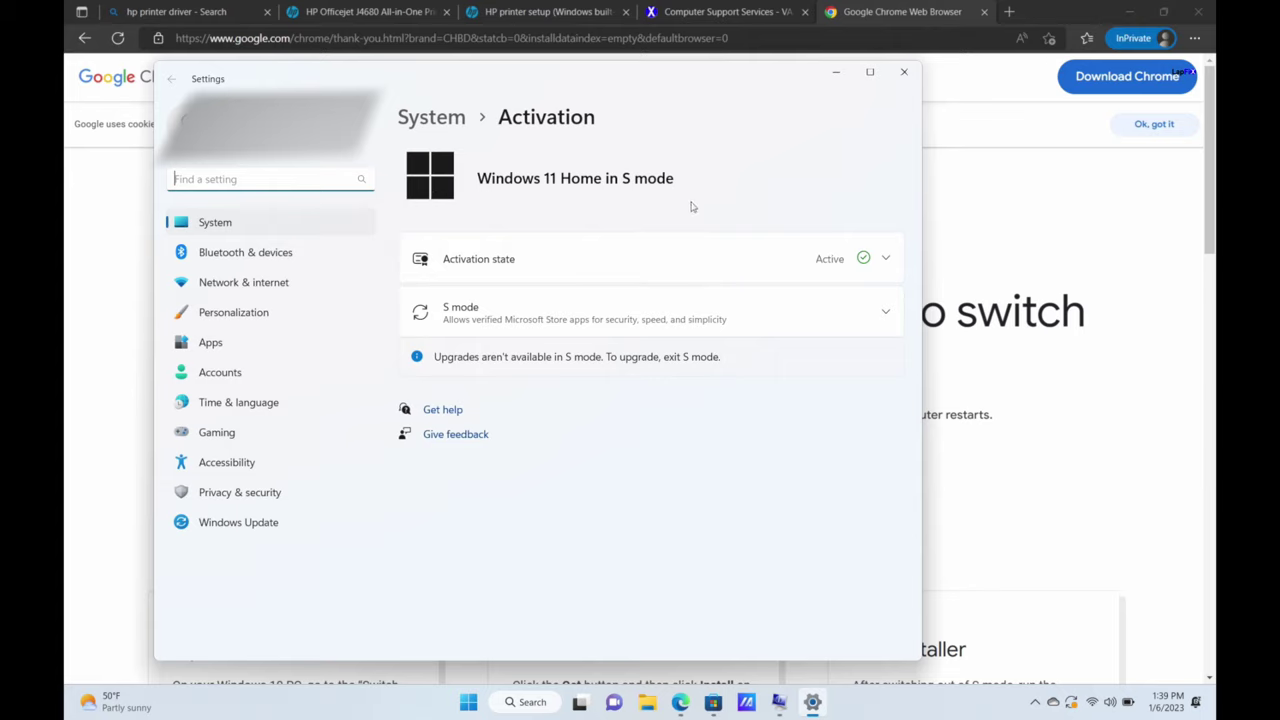
Step: Expand the S mode details and open the Microsoft Store page for switching out of S mode
click(469, 326)
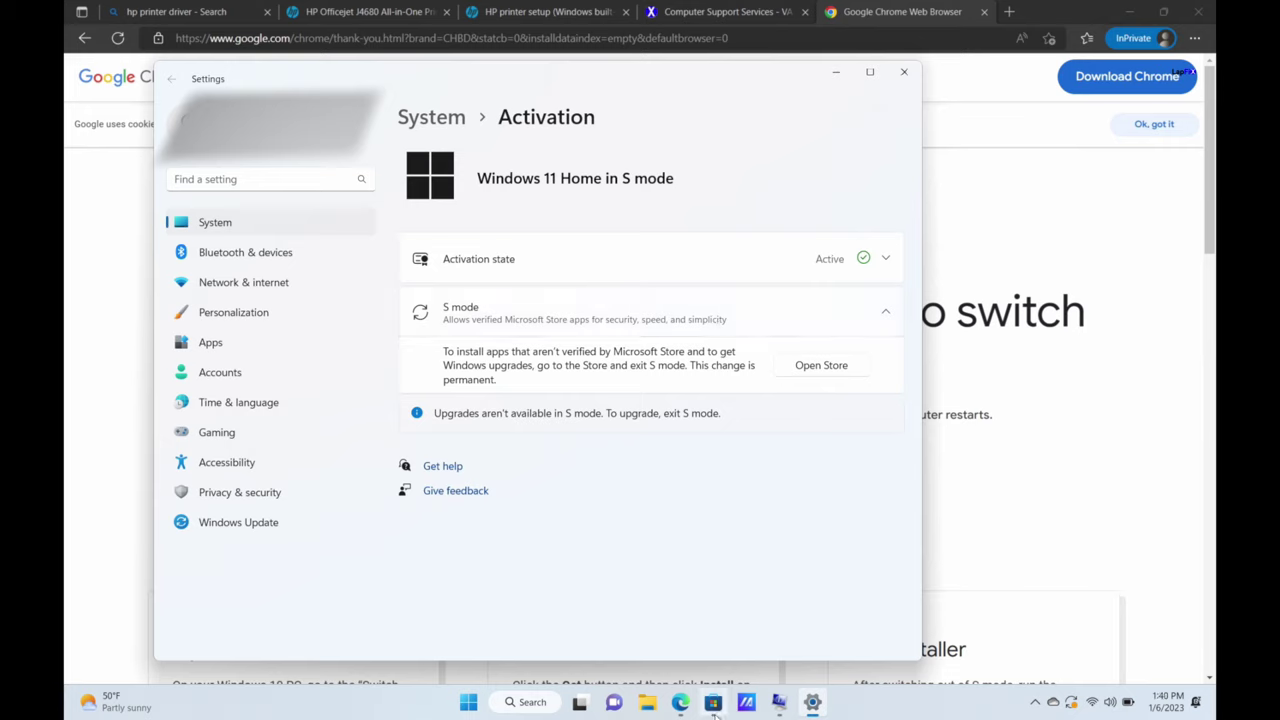
mouse_move(714, 706)
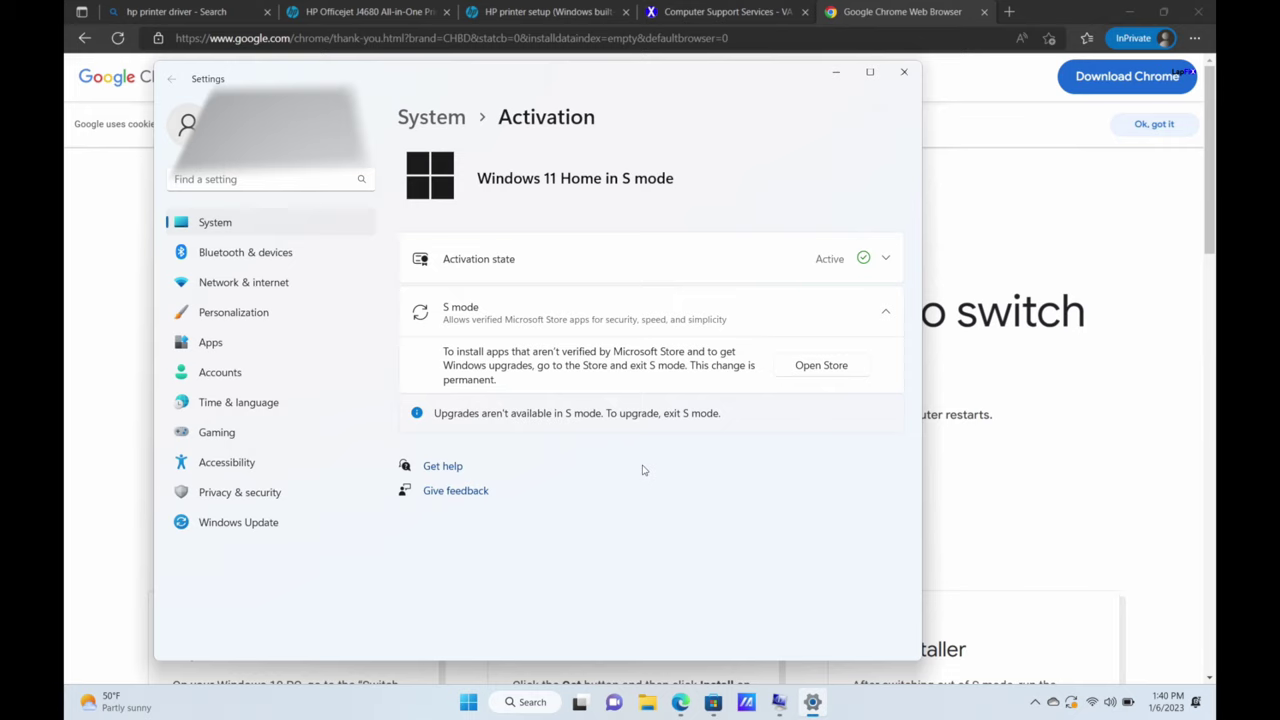
click(822, 365)
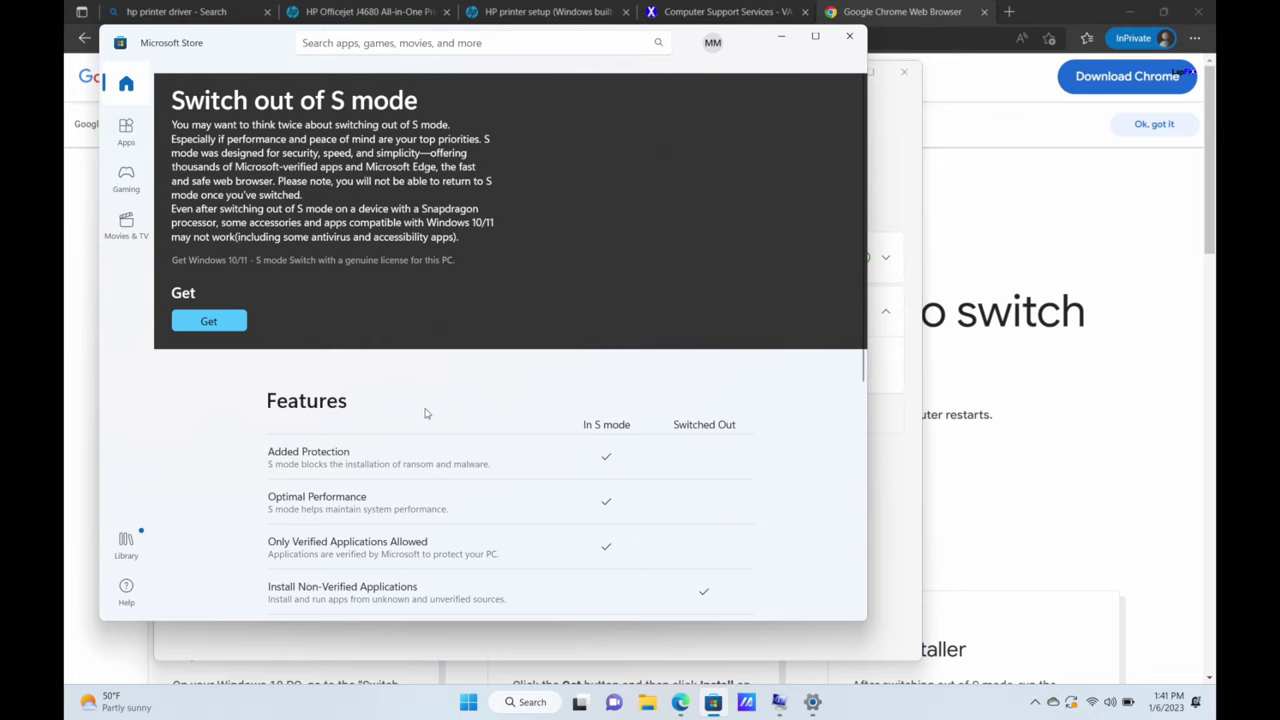
Step: Review the S mode feature comparison, get the switch out of S mode, and close Microsoft Store
scroll(424, 413, down, 3)
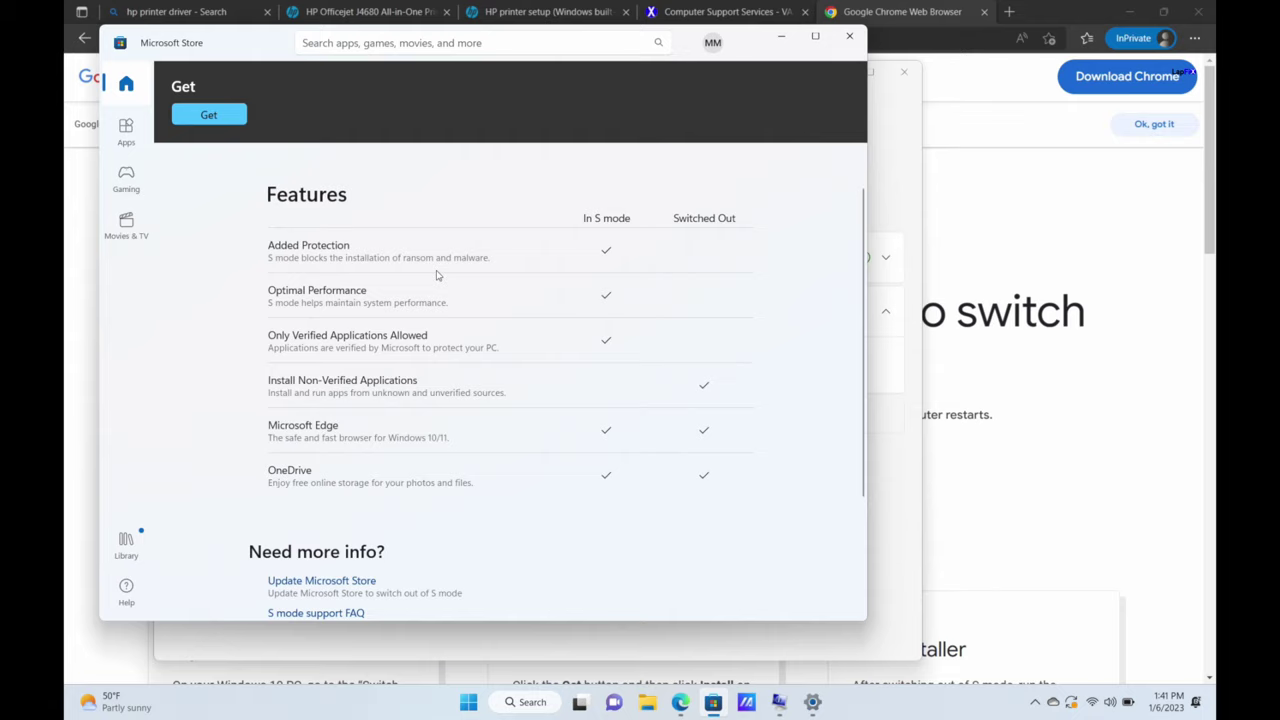
scroll(437, 280, up, 3)
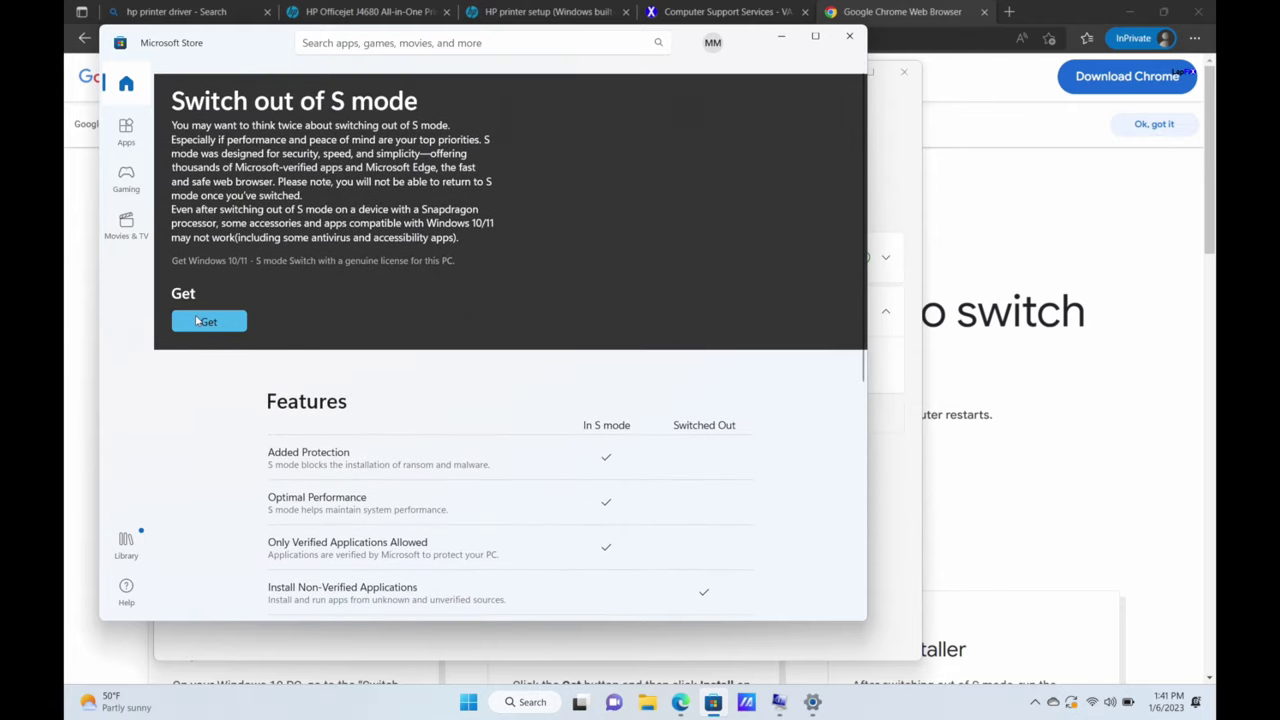
click(200, 321)
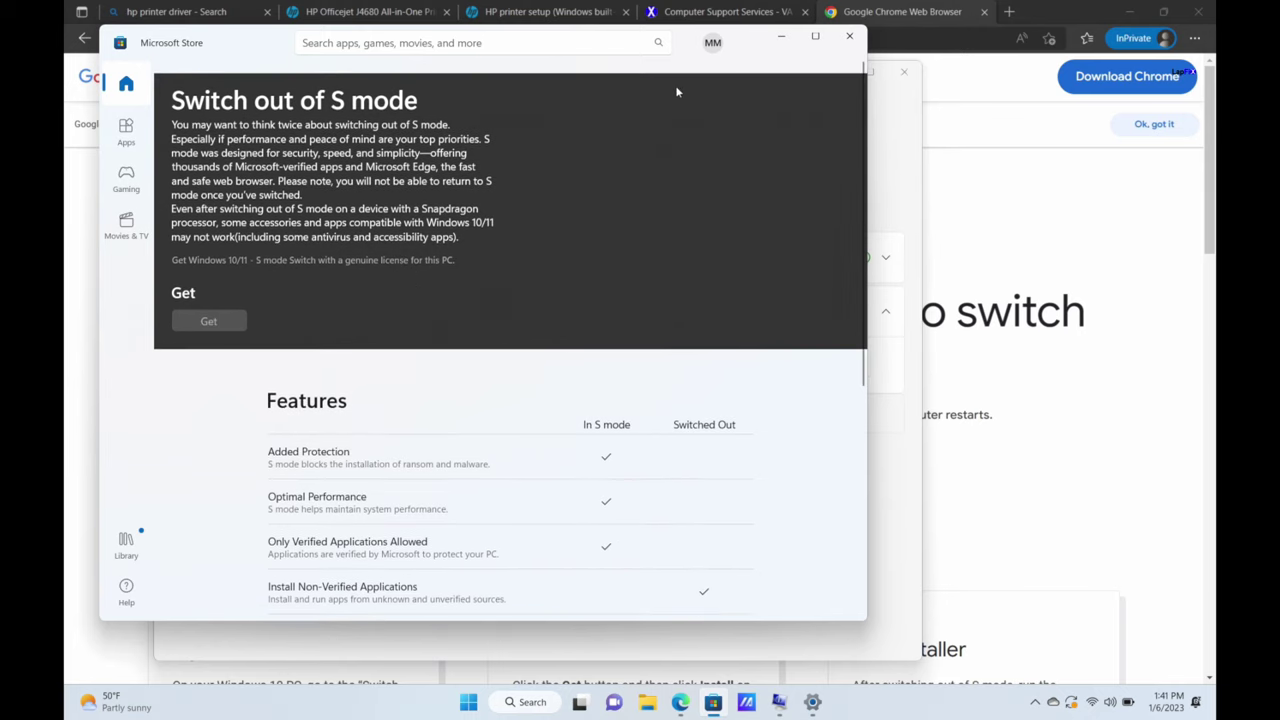
mouse_move(244, 41)
mouse_down()
mouse_move(394, 47)
mouse_move(691, 181)
mouse_move(295, 113)
mouse_move(252, 46)
mouse_up()
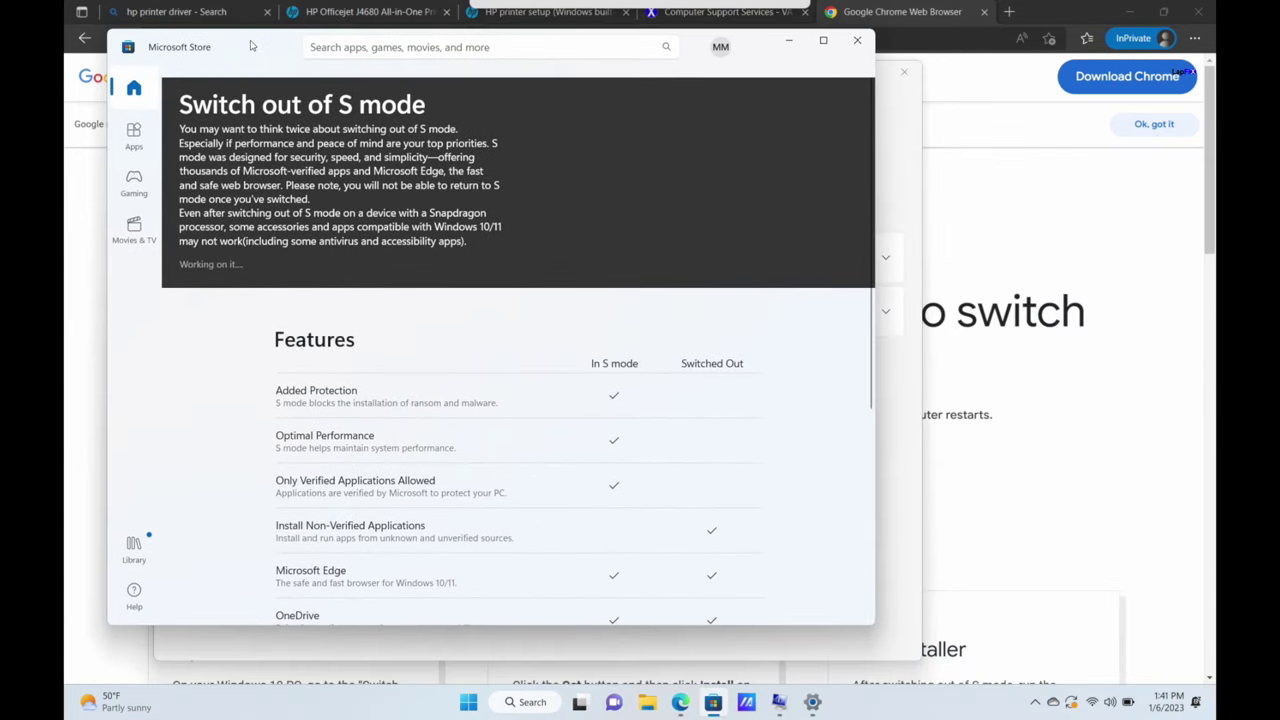
scroll(443, 356, down, 4)
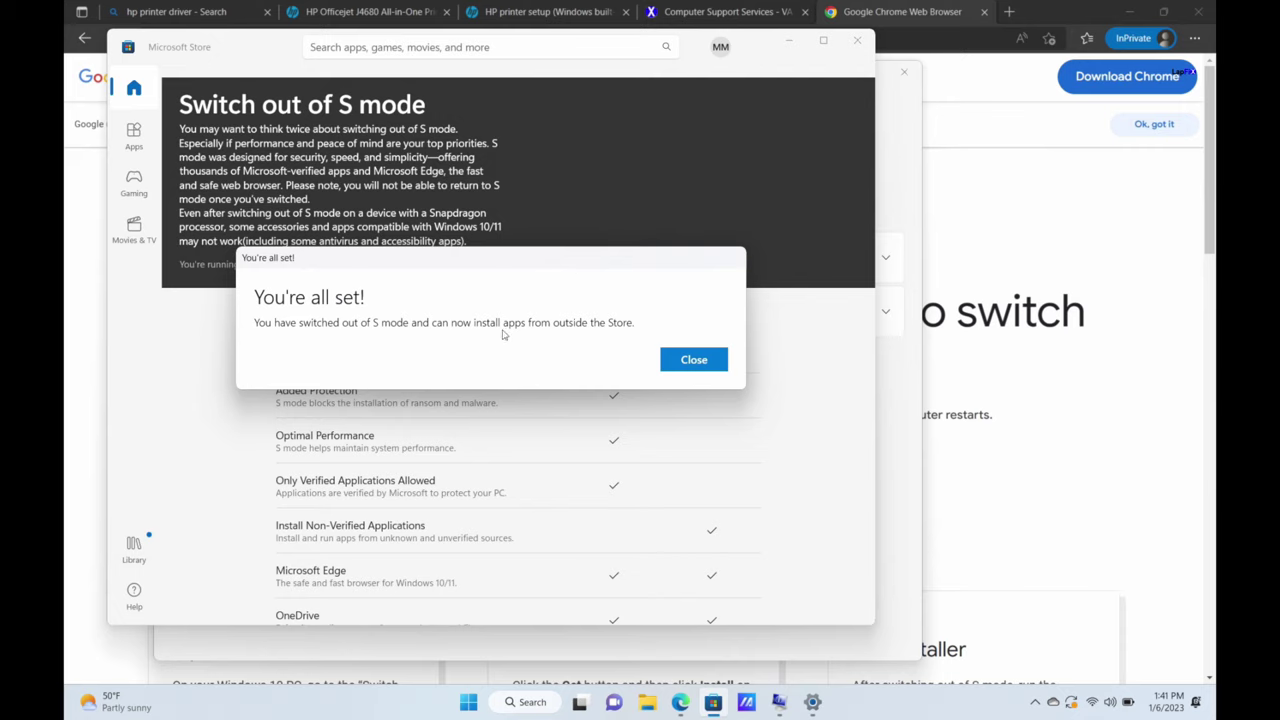
click(706, 362)
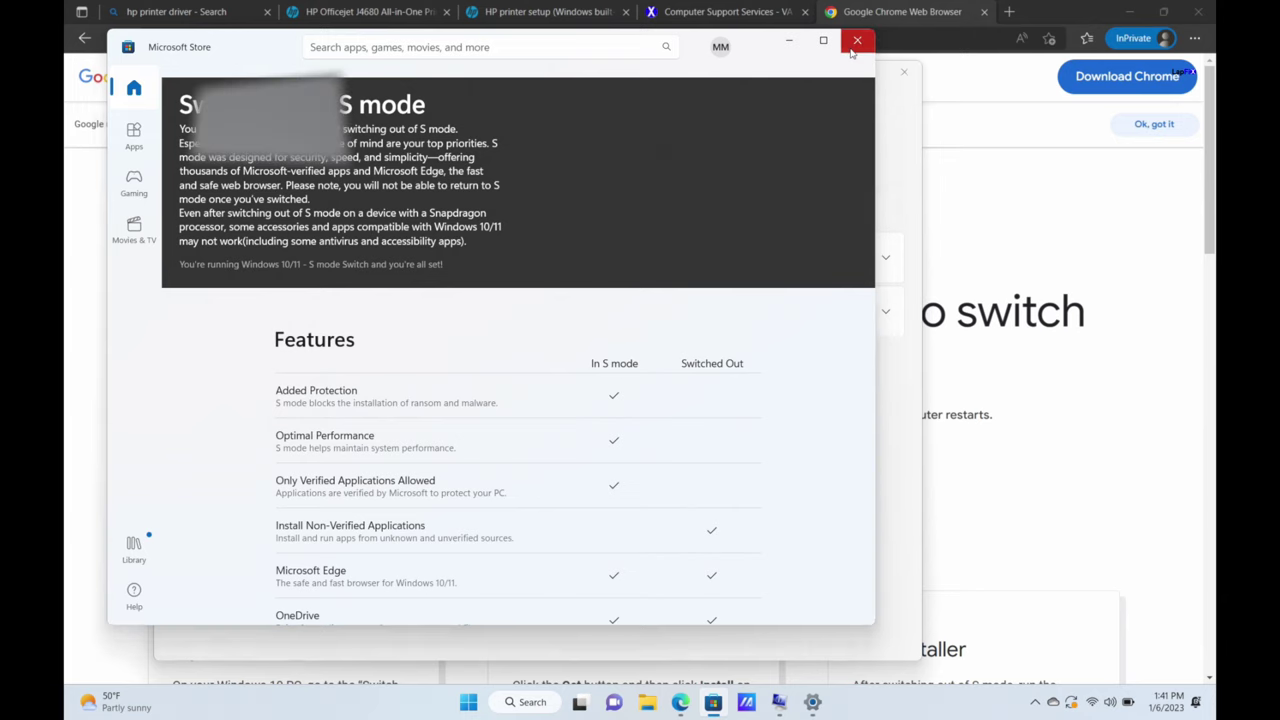
click(851, 50)
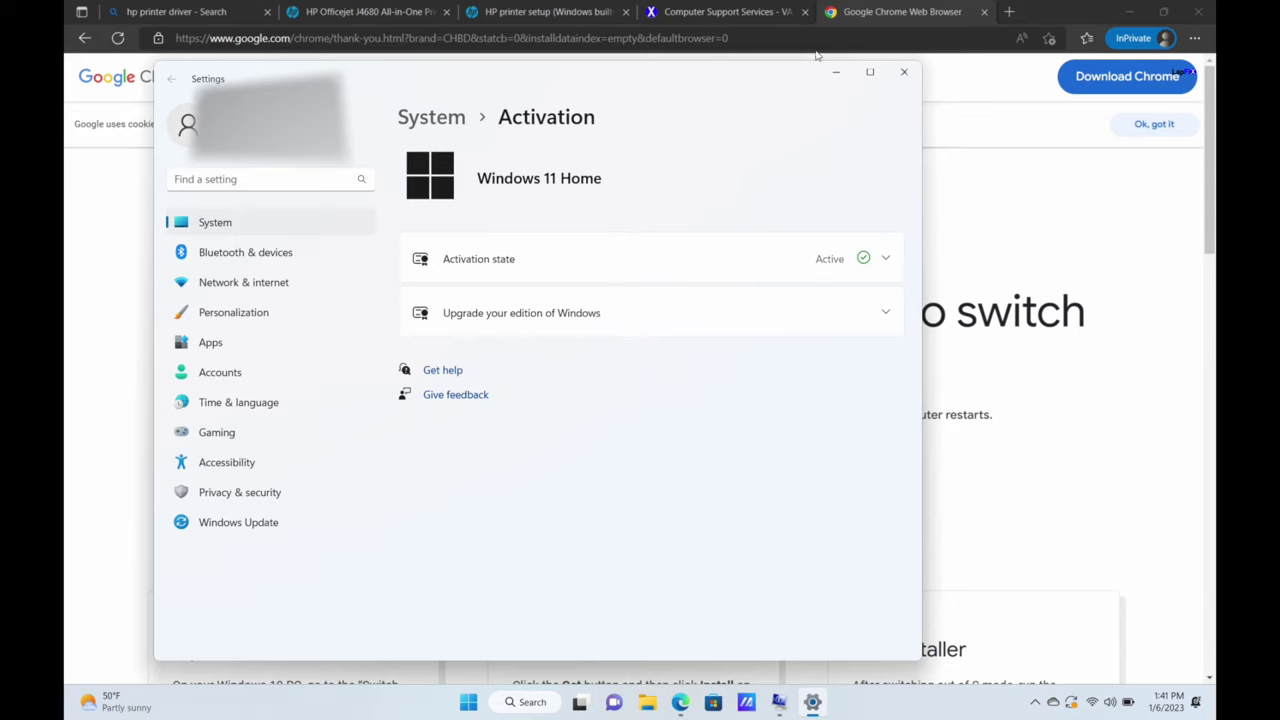
Step: Return to the Chrome download page in the browser and download the Chrome installer again
click(869, 15)
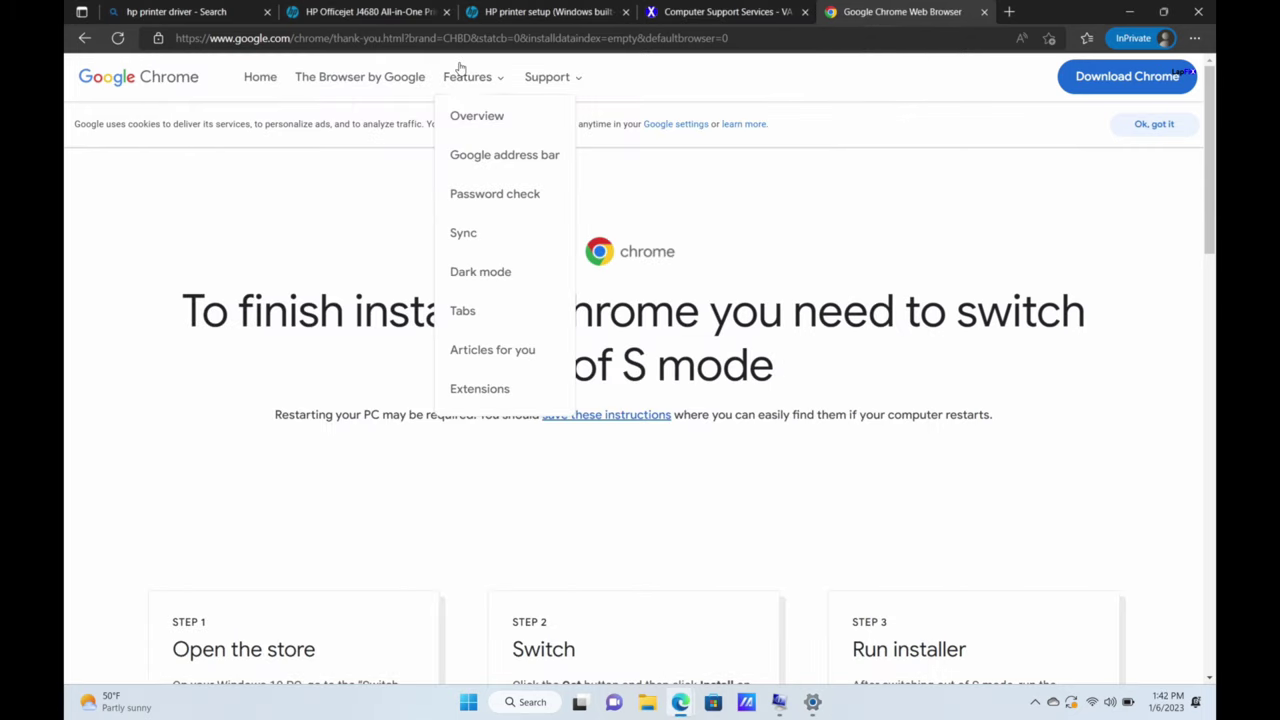
click(84, 38)
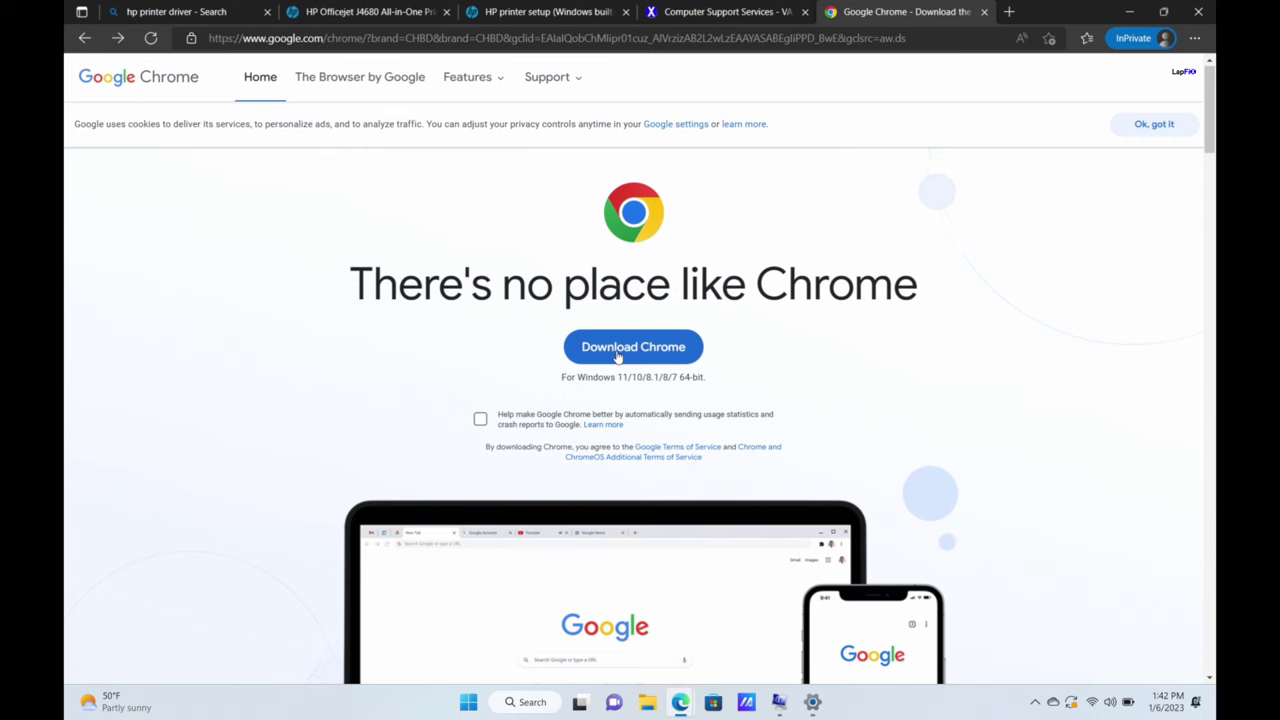
click(617, 355)
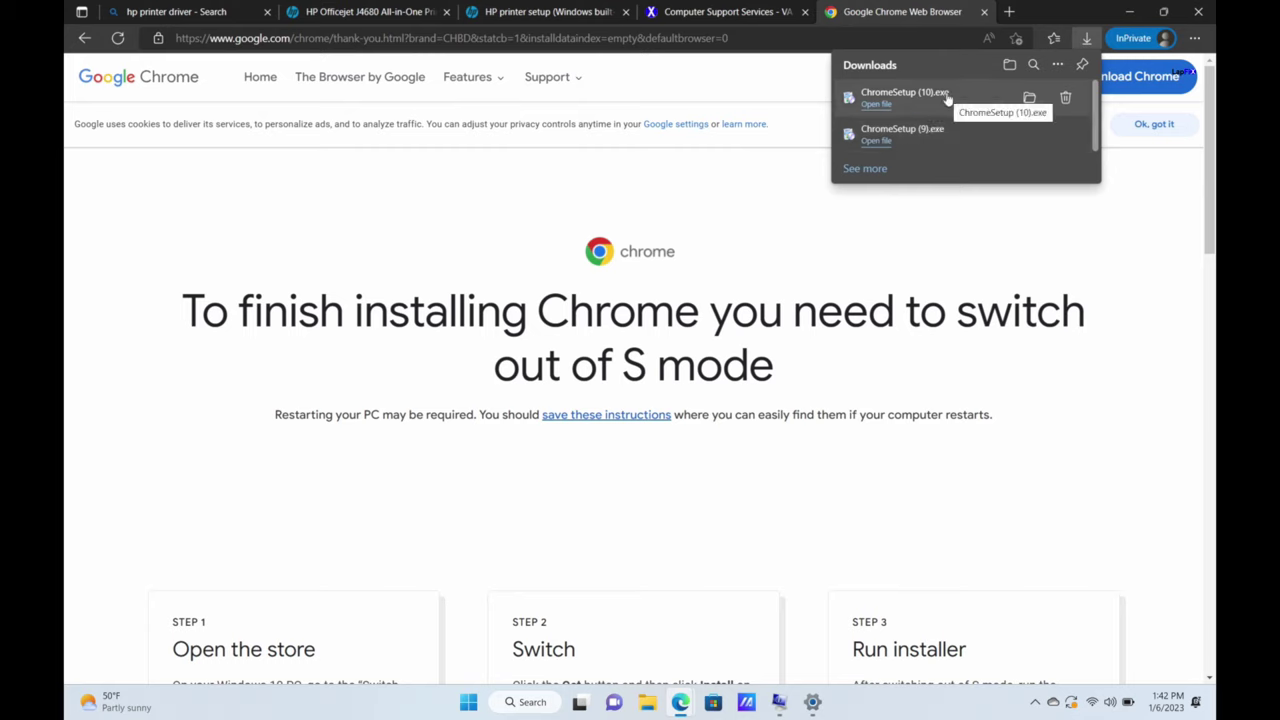
Step: Run ChromeSetup (10).exe and allow Google Update Setup to make changes to the device
click(947, 97)
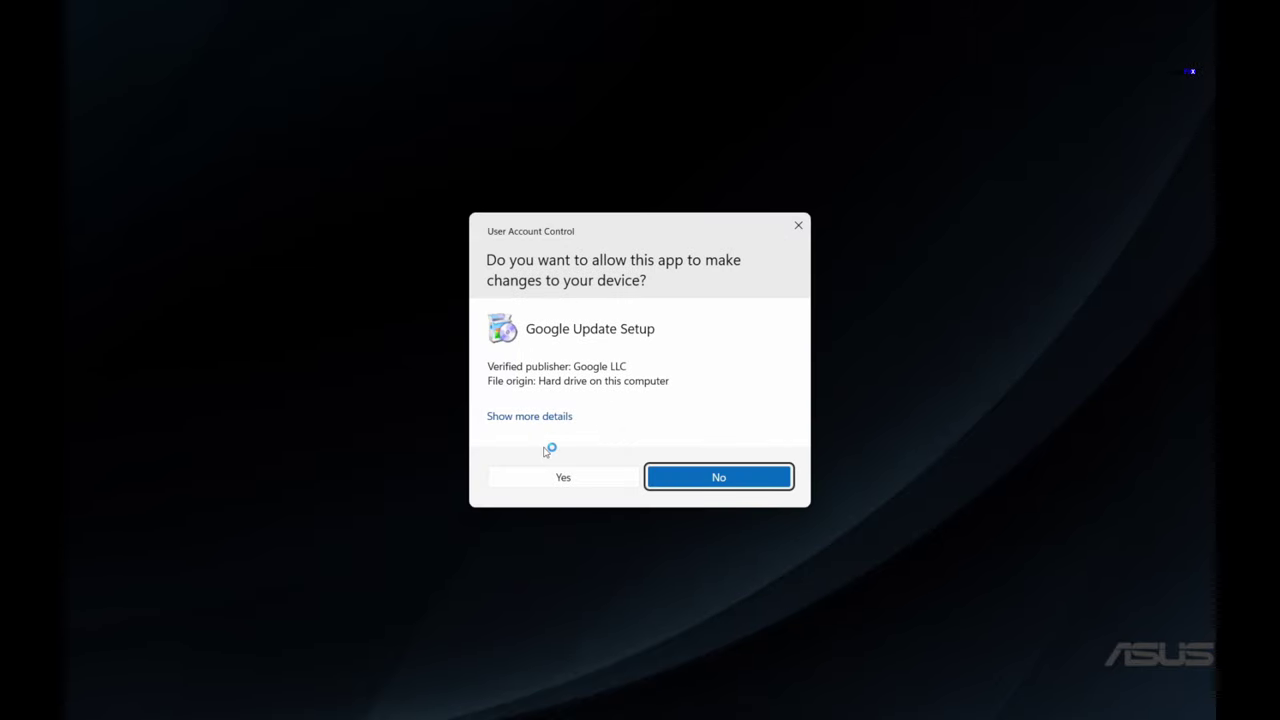
click(555, 476)
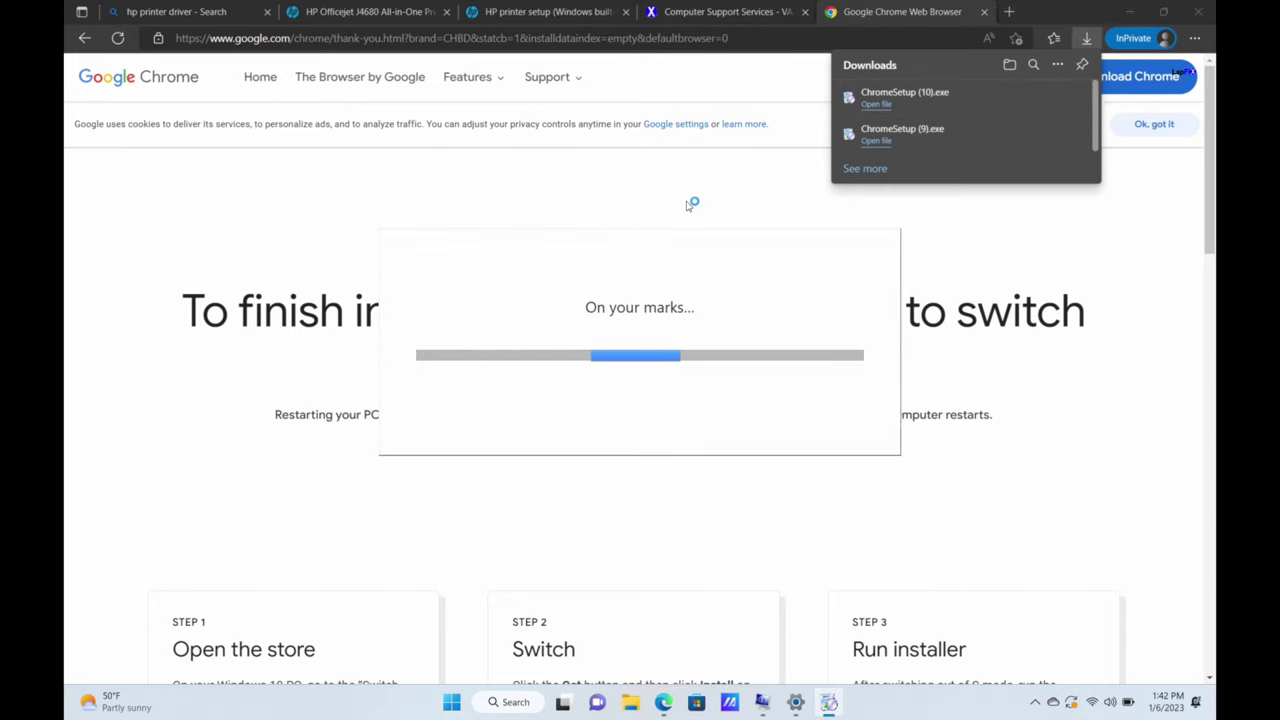
drag(687, 205, 611, 220)
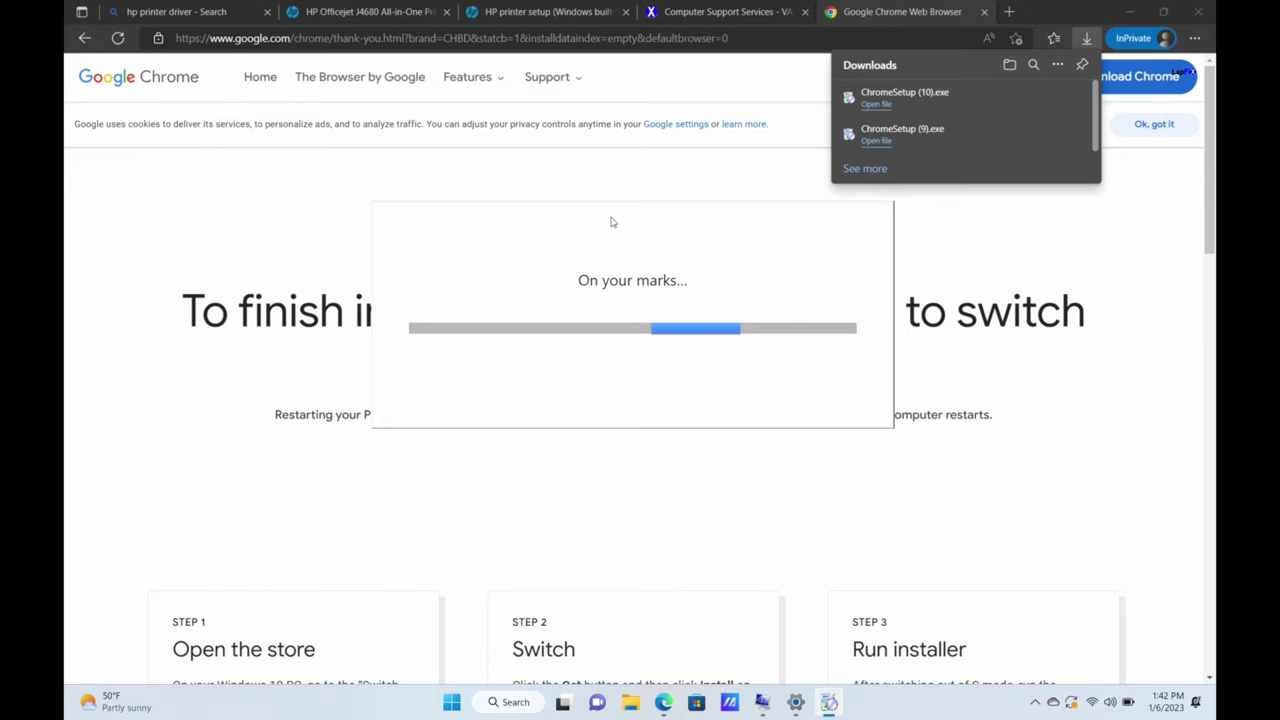